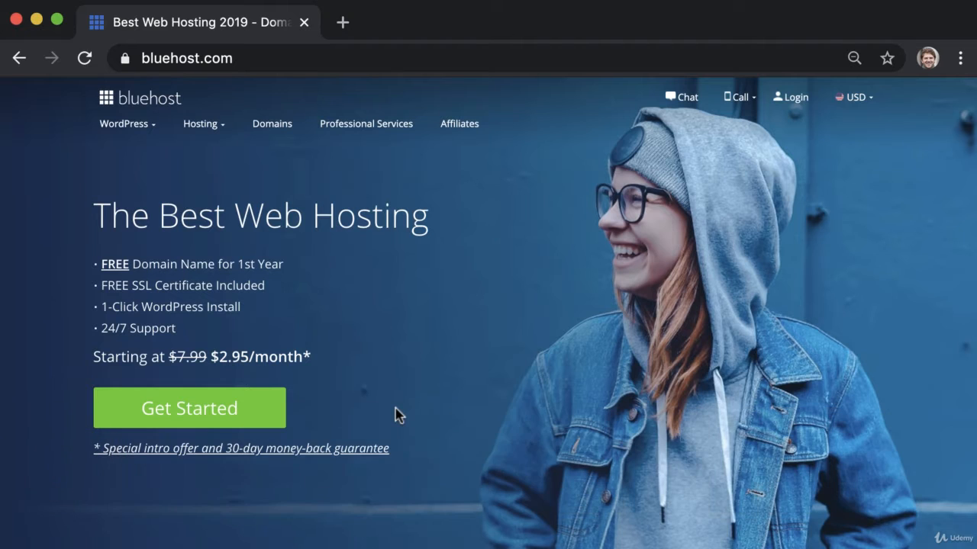
Step: Choose the Basic hosting plan and register the new domain websitesosimple.com
click(256, 411)
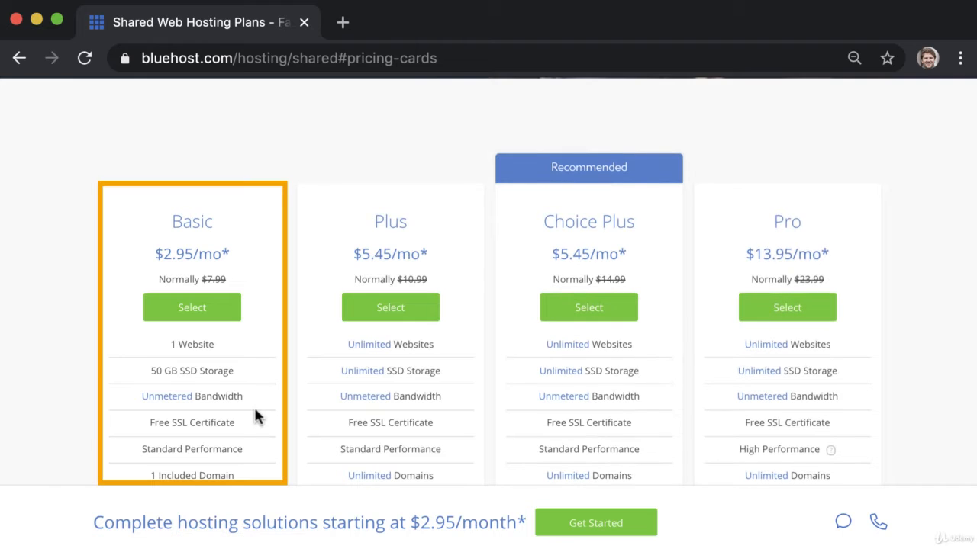
click(229, 321)
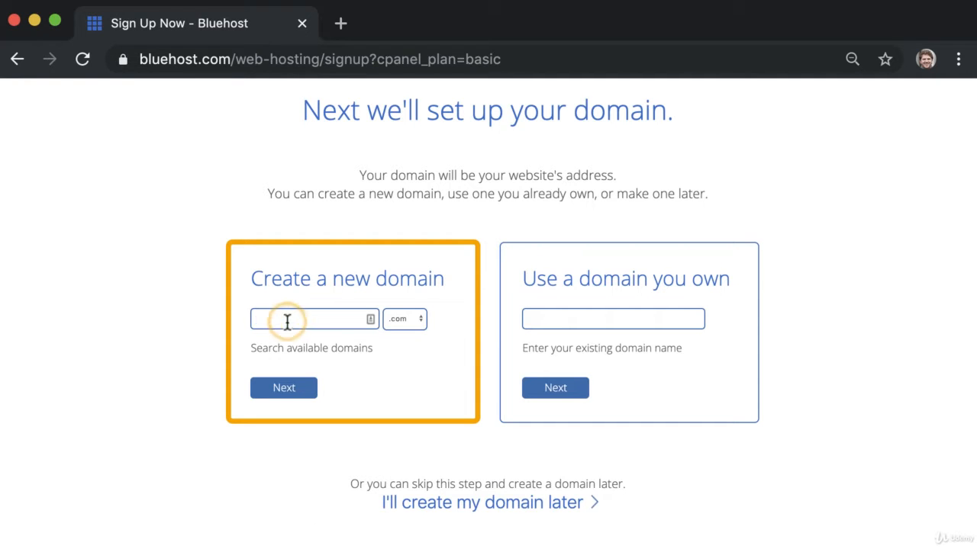
text(websitesosimple)
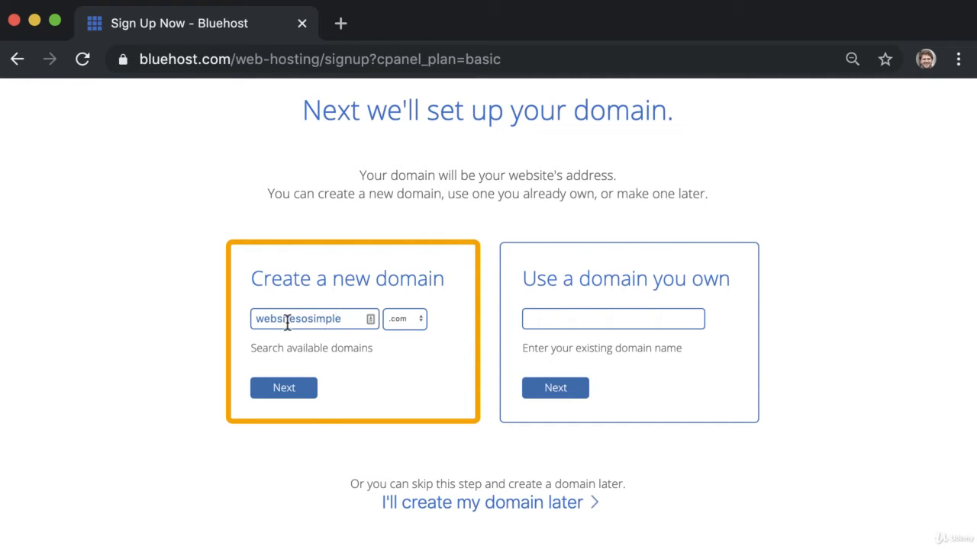
click(305, 390)
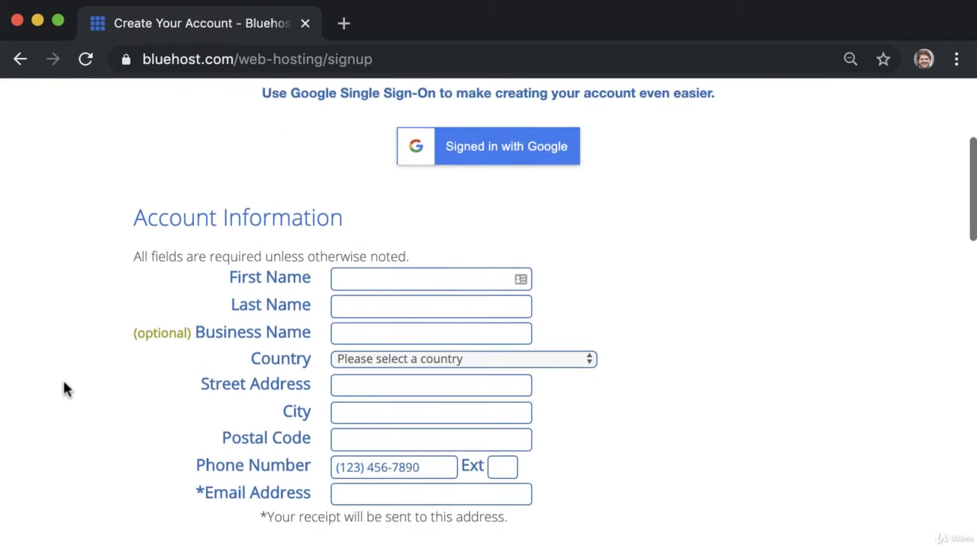
Step: Remove SiteLock and Codeguard, accept the terms, opt out of promo emails, and submit the order
scroll(62, 378, down, 2)
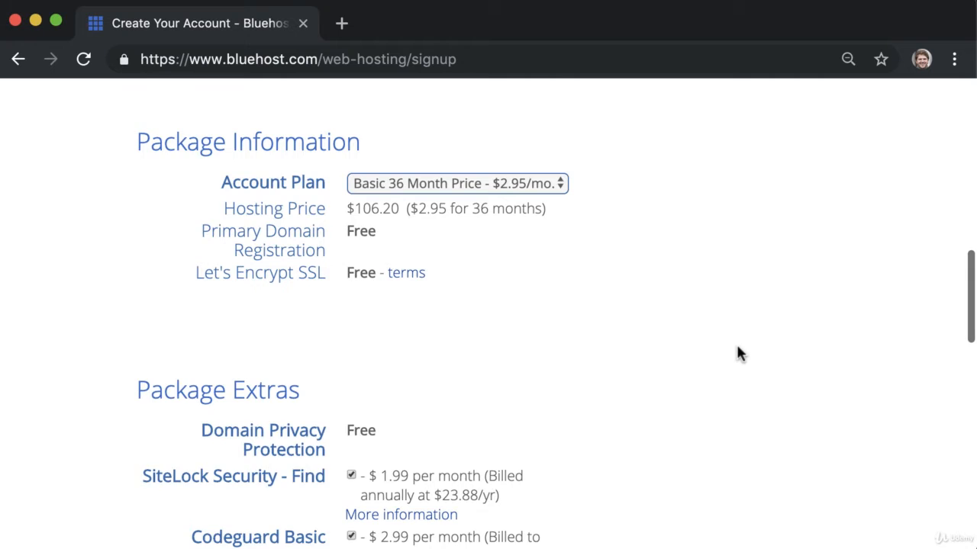
scroll(735, 351, down, 5)
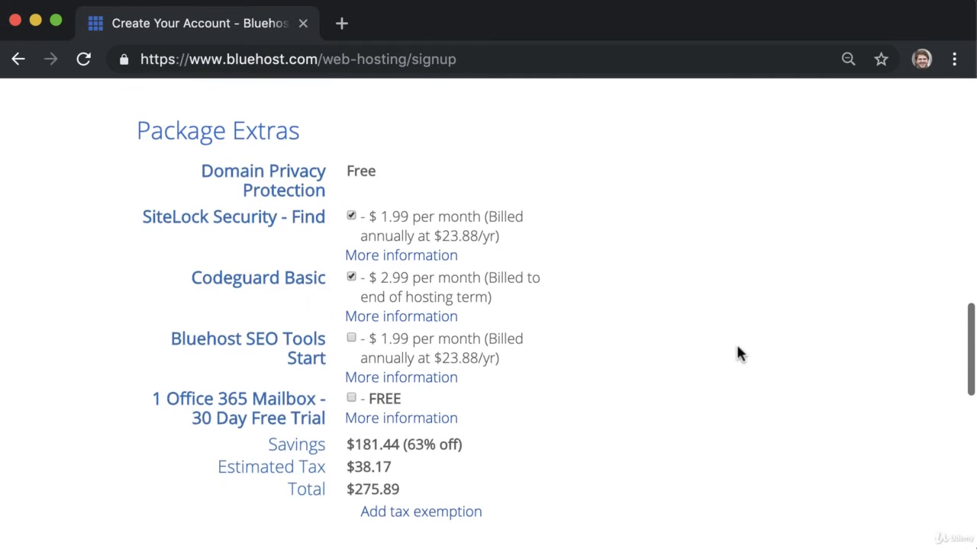
click(351, 216)
click(351, 277)
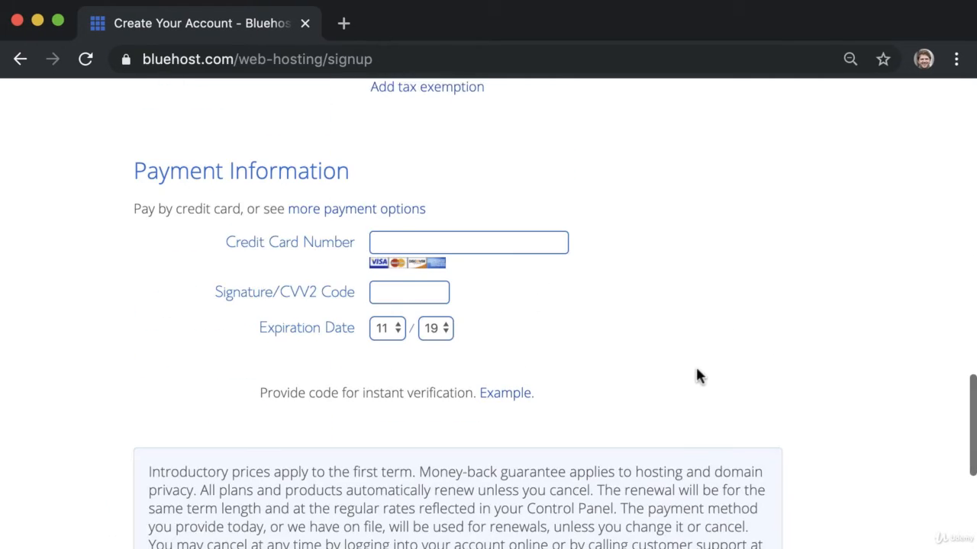
scroll(698, 374, down, 1)
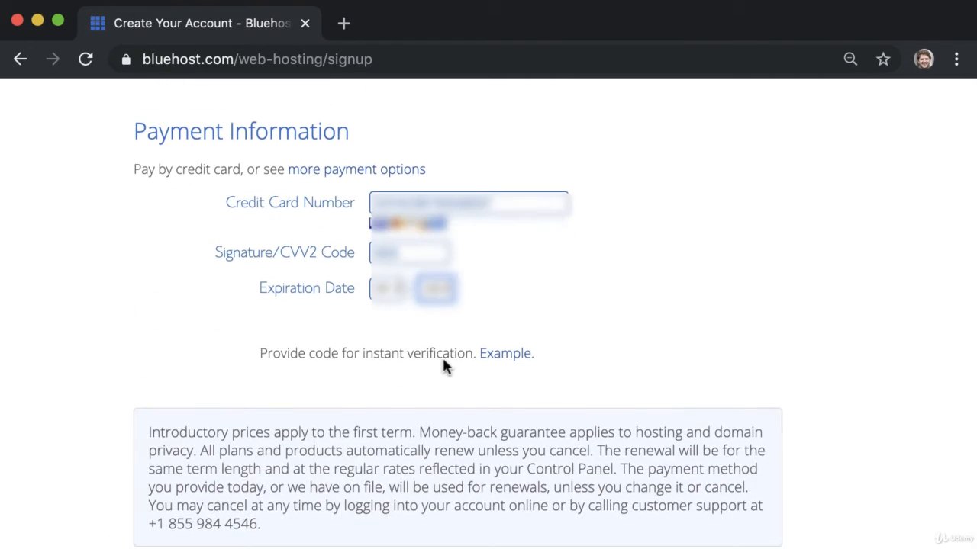
scroll(445, 364, down, 4)
click(150, 399)
click(151, 444)
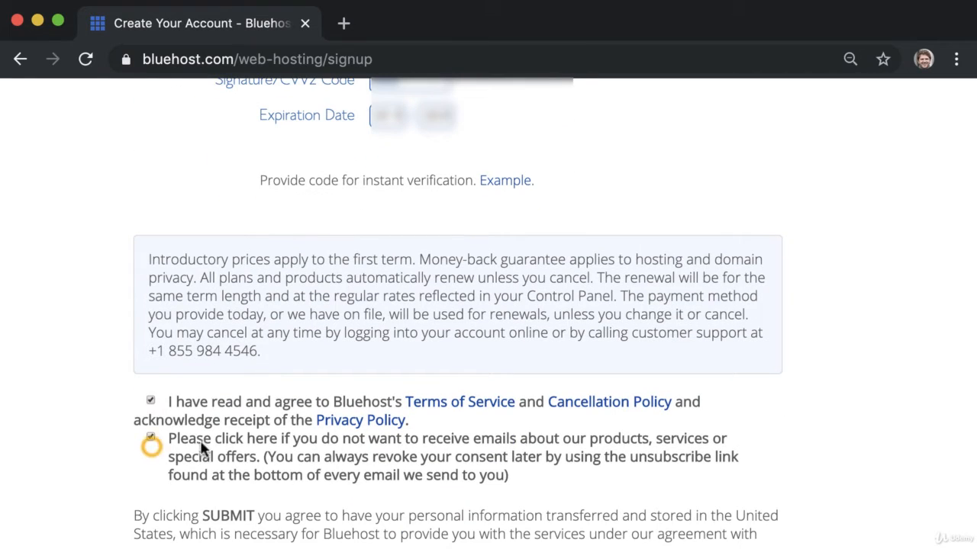
scroll(497, 464, down, 3)
click(218, 494)
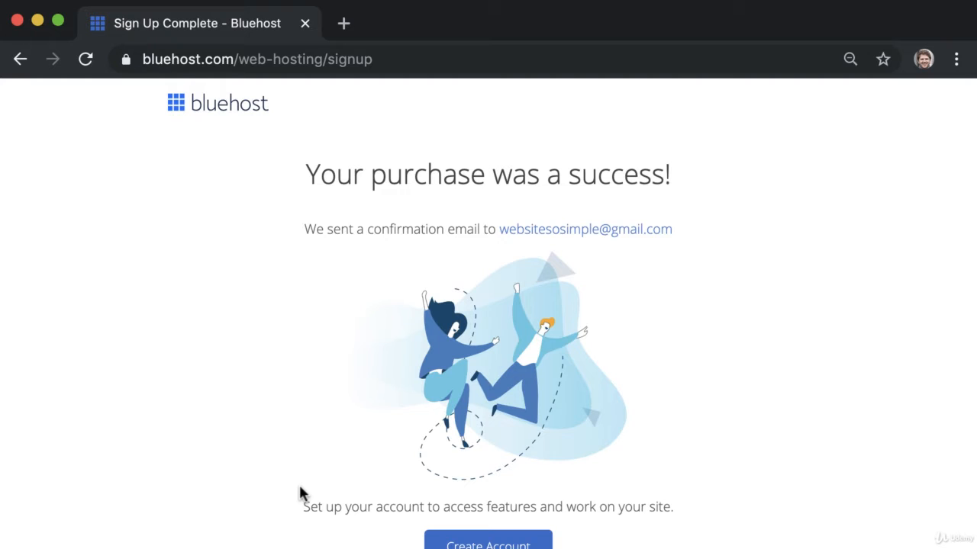
Step: Create the hosting account login with a password, accepting the privacy policy and terms
scroll(299, 483, down, 2)
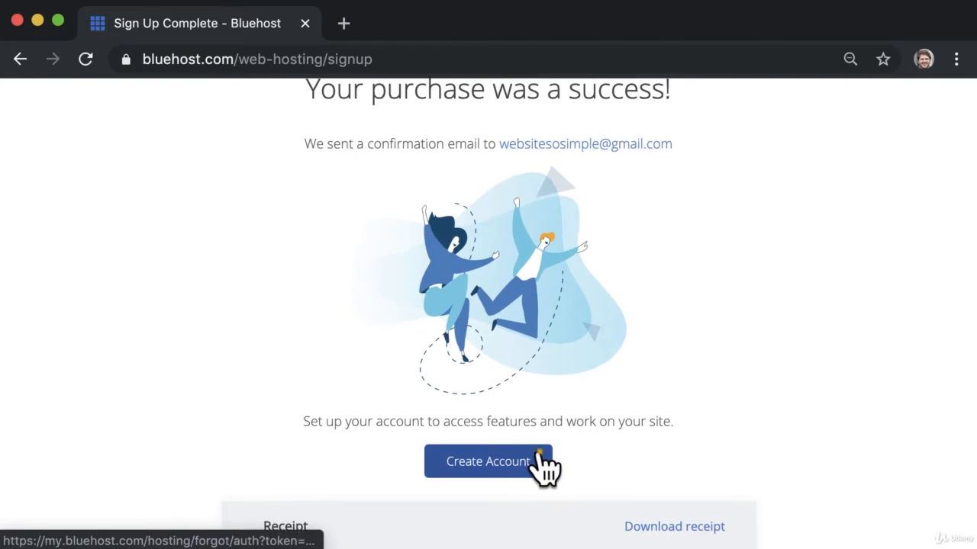
click(539, 455)
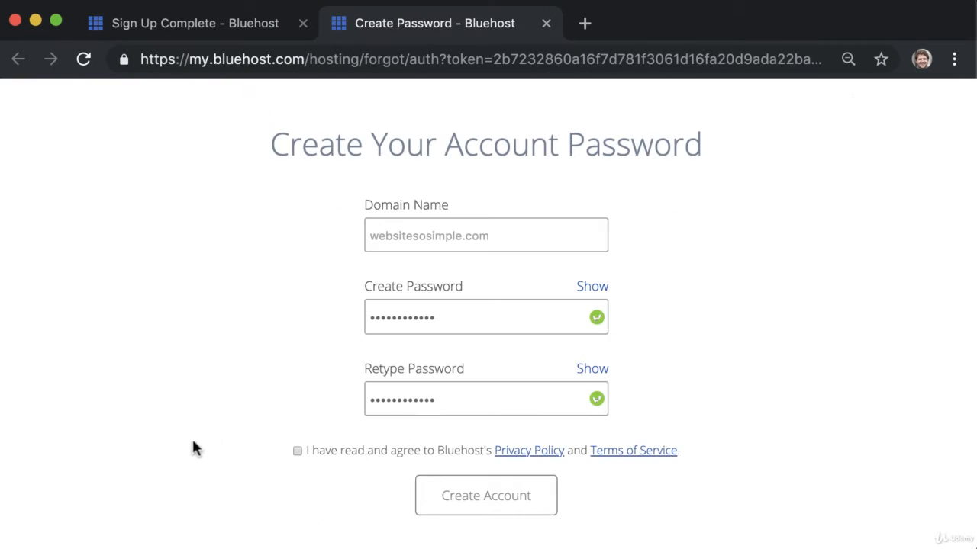
click(297, 451)
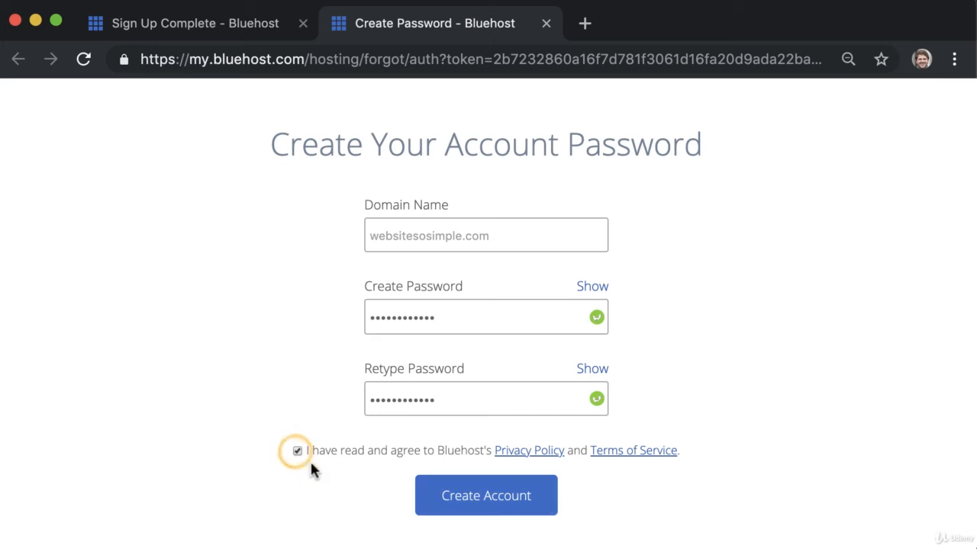
click(465, 495)
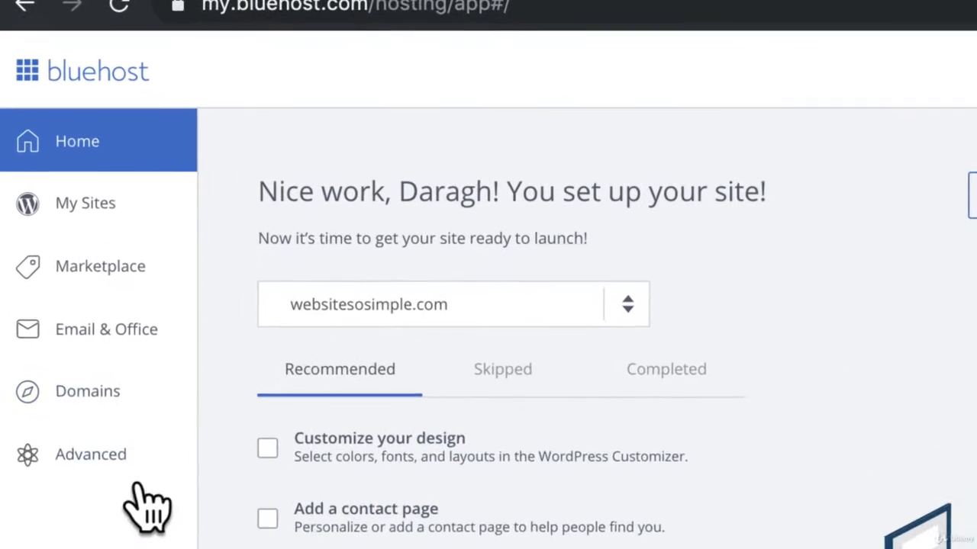
Step: Review the Office 365 and G Suite pricing under Email & Office, then open cPanel via Advanced
click(172, 332)
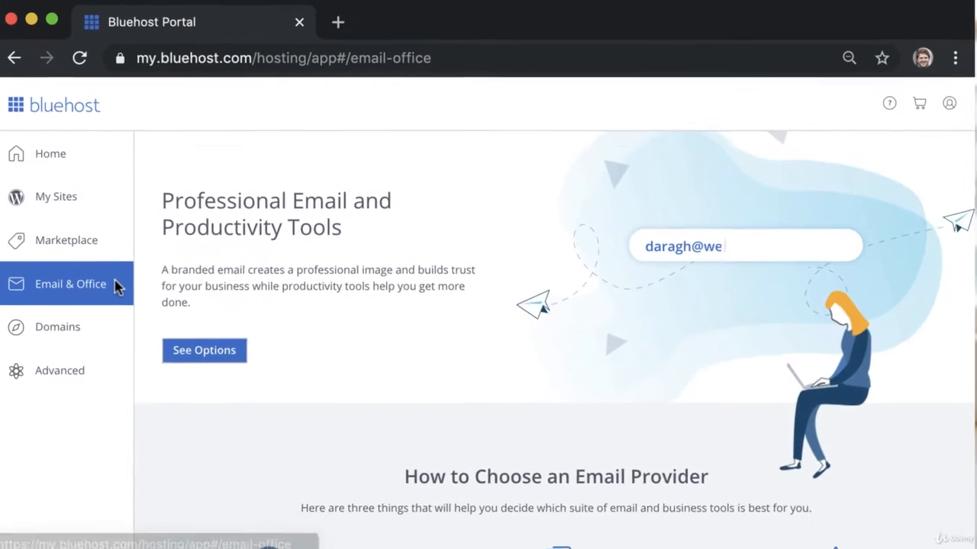
scroll(116, 283, down, 7)
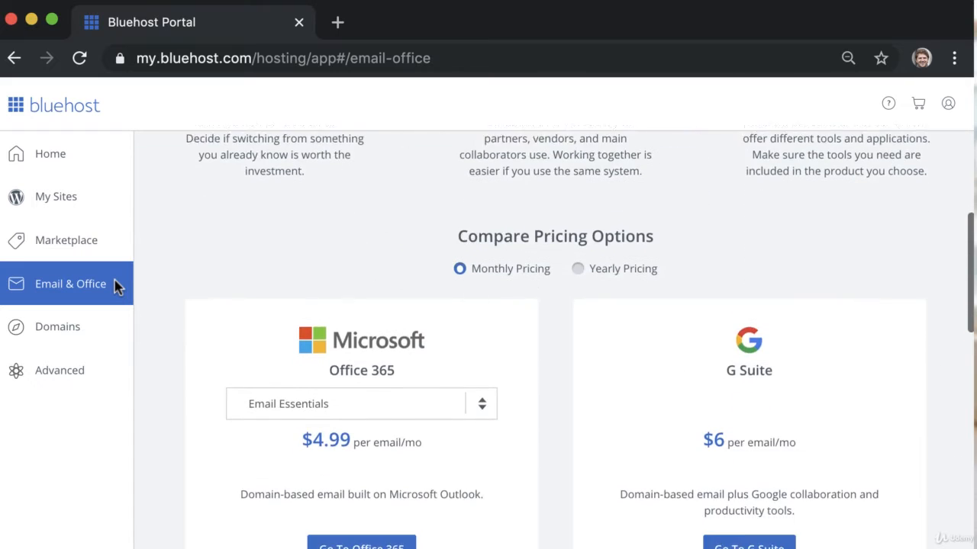
scroll(116, 284, down, 2)
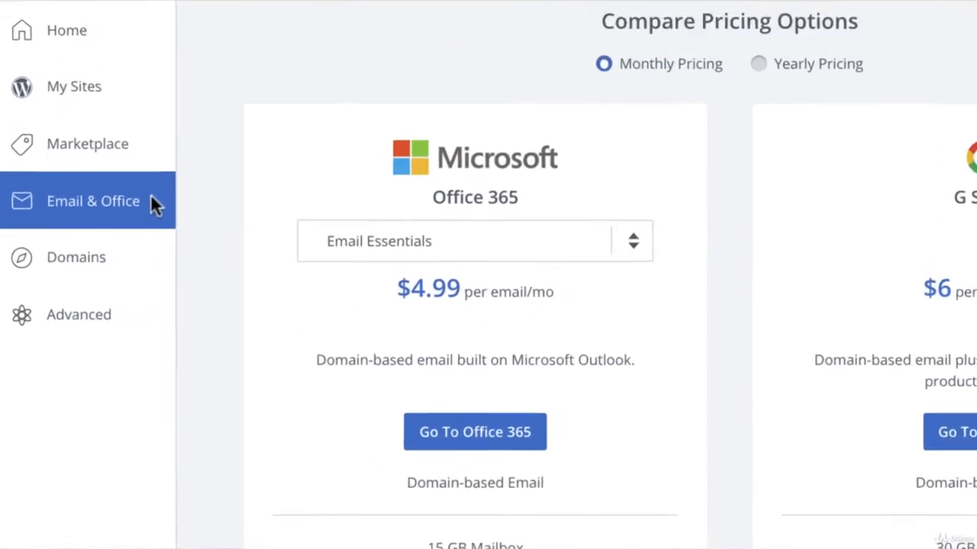
click(114, 314)
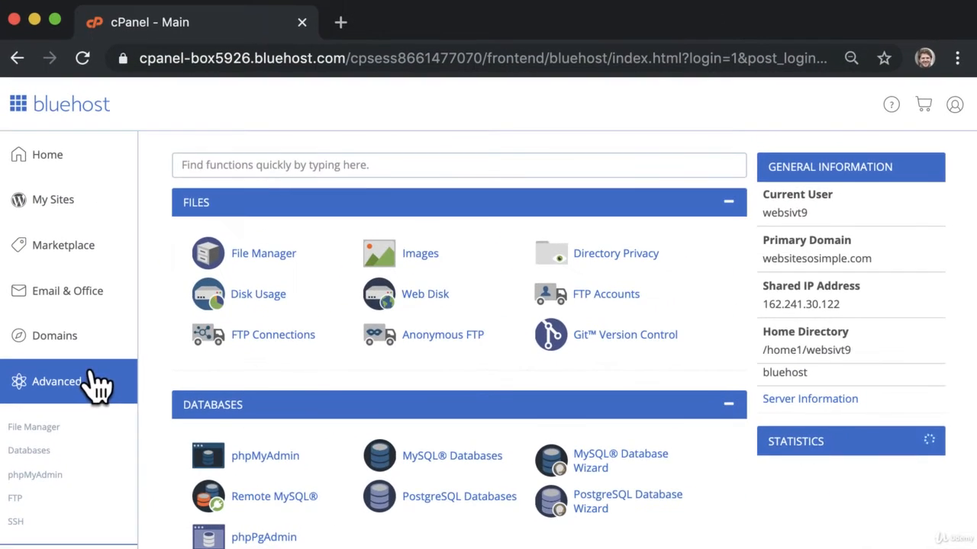
scroll(92, 374, down, 1)
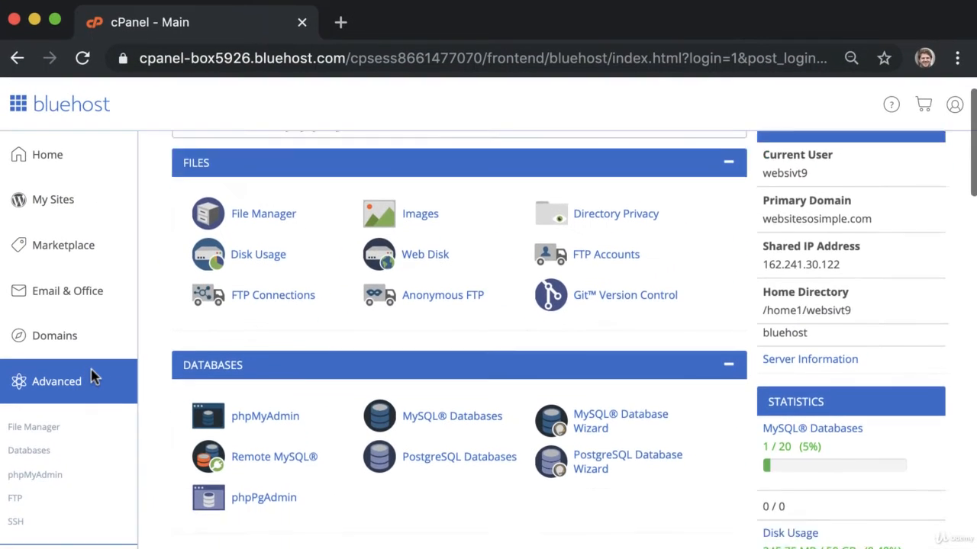
Step: In Email Accounts, create a new mailbox with a username, strong password and 100 MB storage
scroll(91, 376, down, 5)
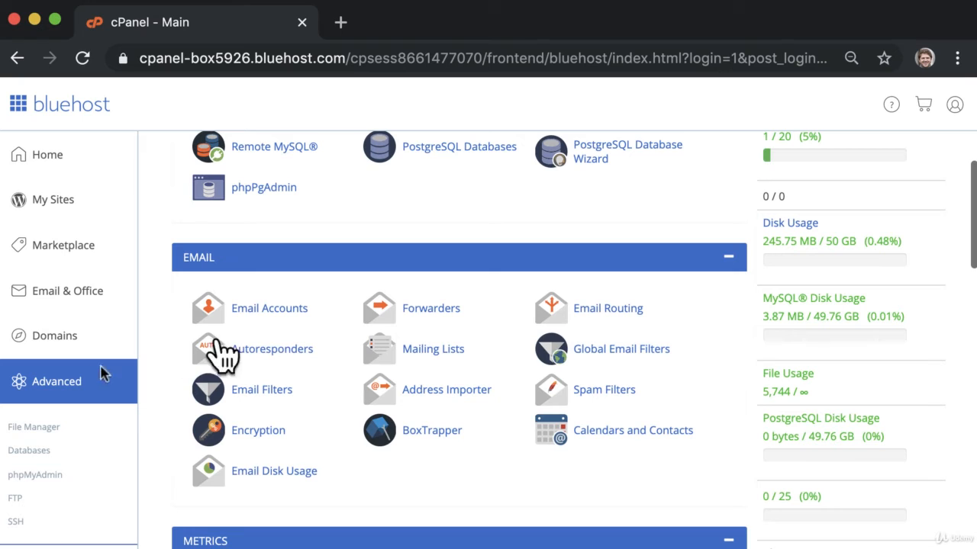
click(276, 309)
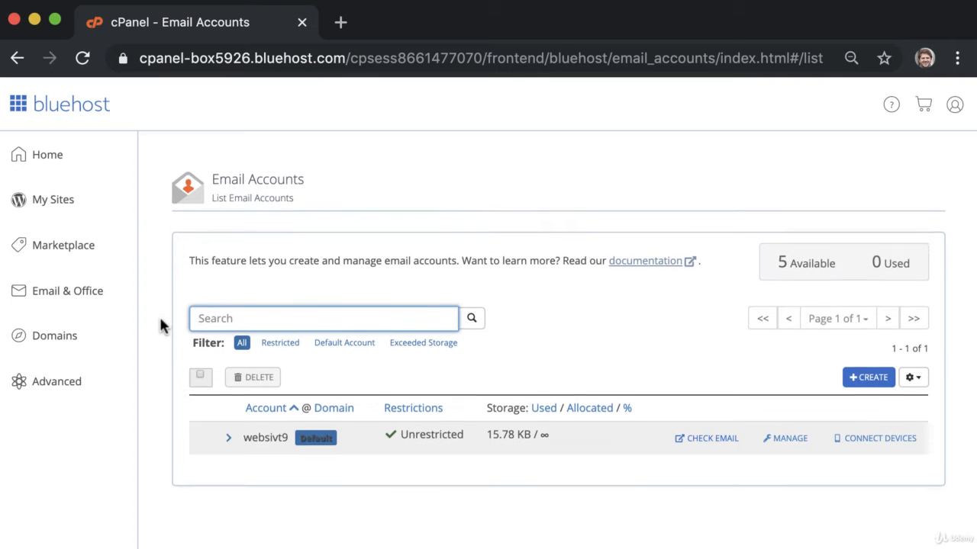
scroll(162, 322, down, 1)
click(870, 351)
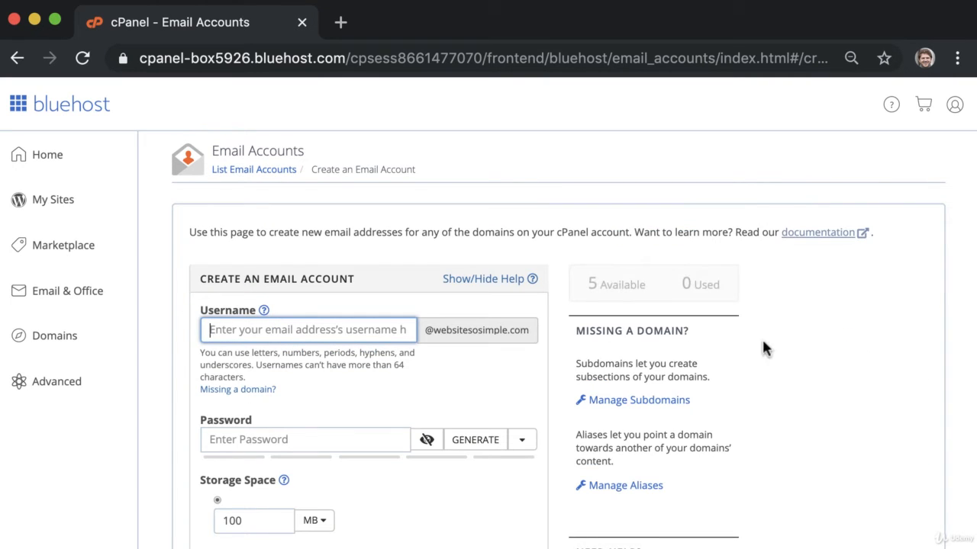
click(337, 435)
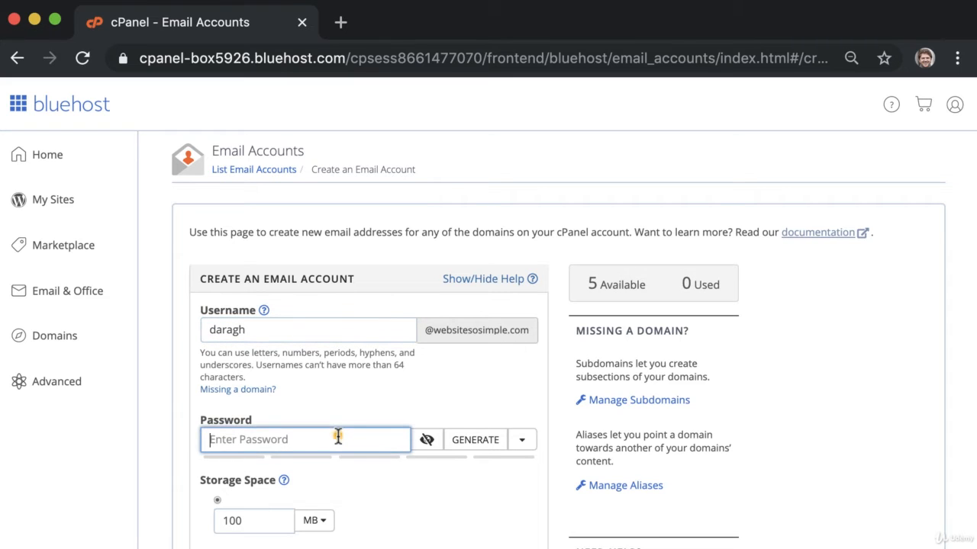
text(••••••••••••)
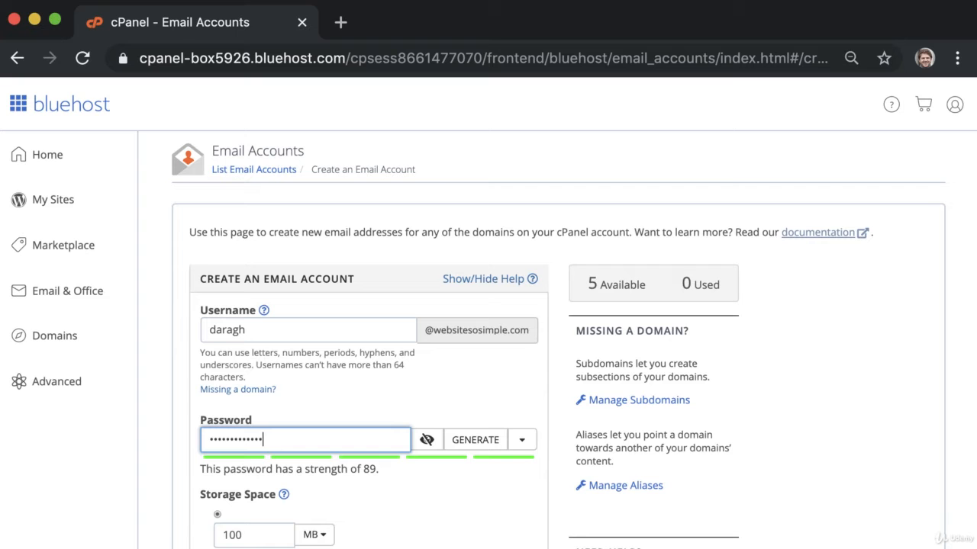
scroll(366, 344, down, 5)
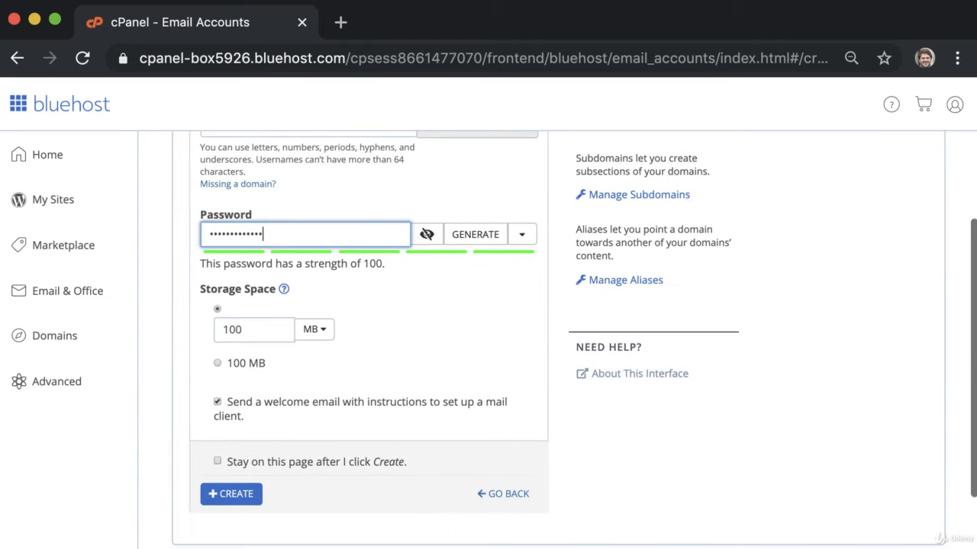
click(231, 494)
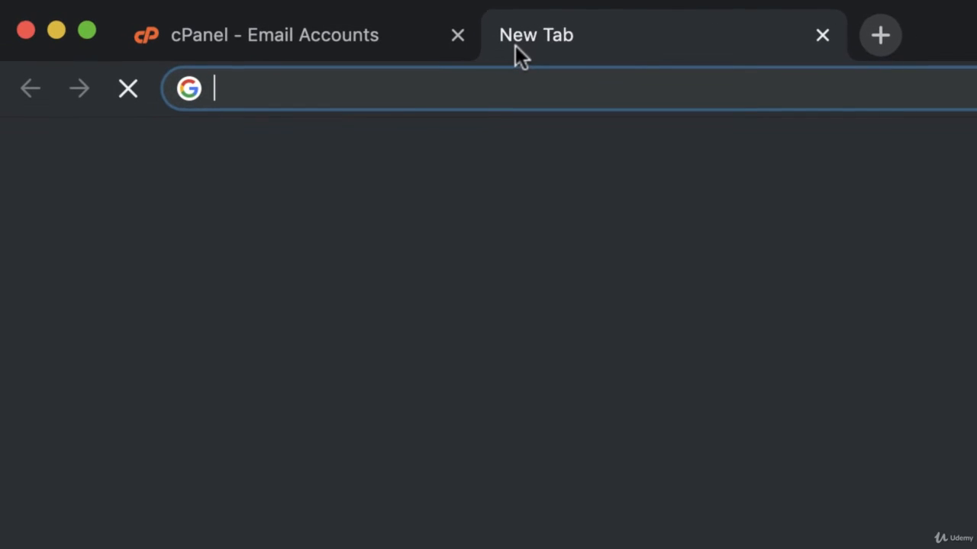
Step: Log in at bluehost.com/webmail with the new account's email address and password
text(bluehost.com)
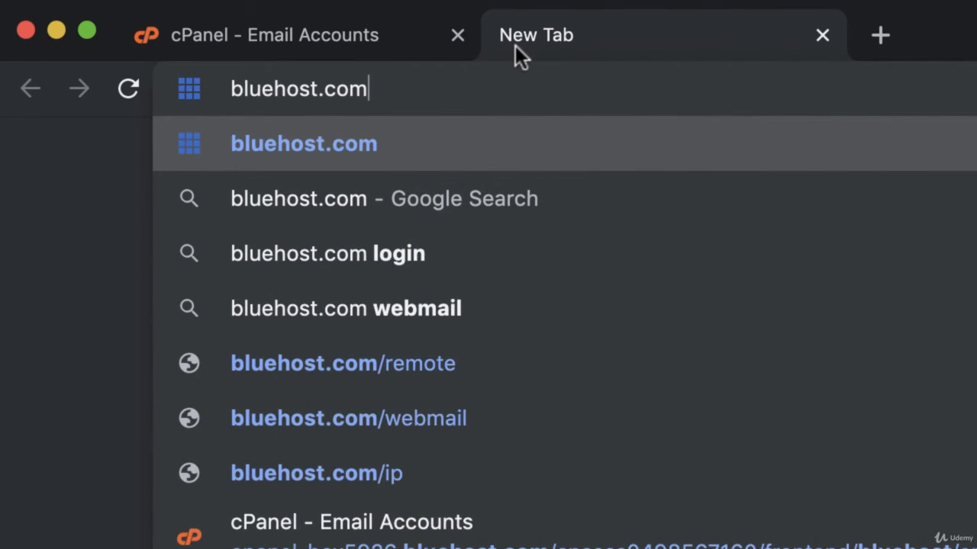
text(/webmail)
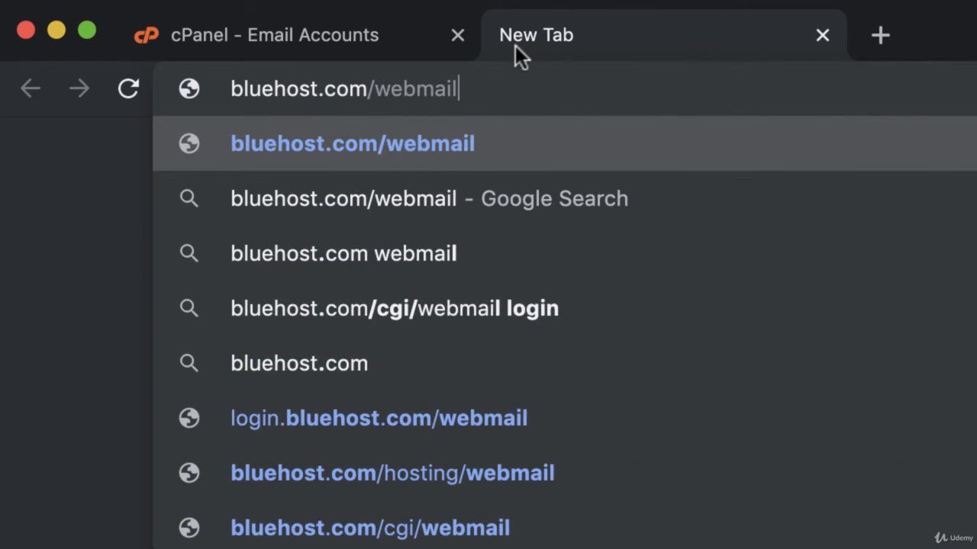
key(Return)
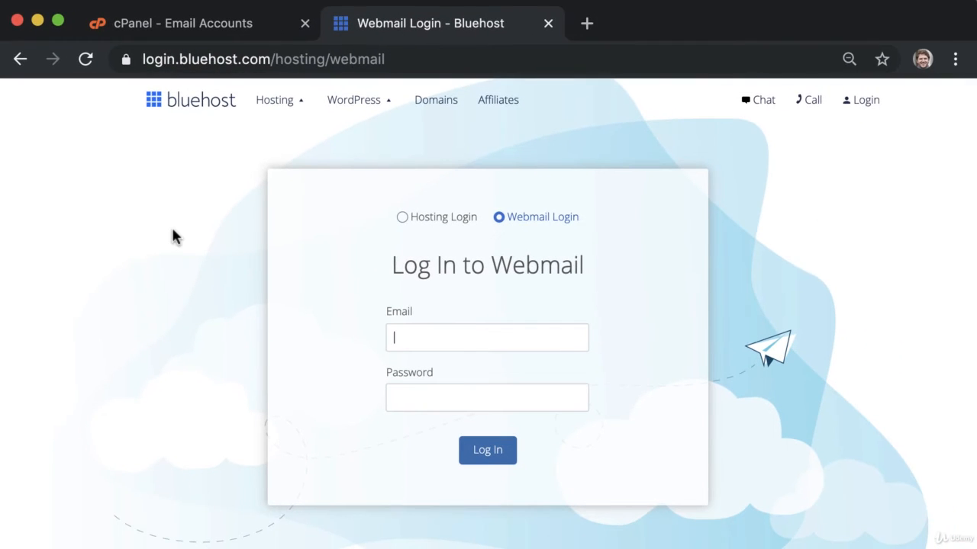
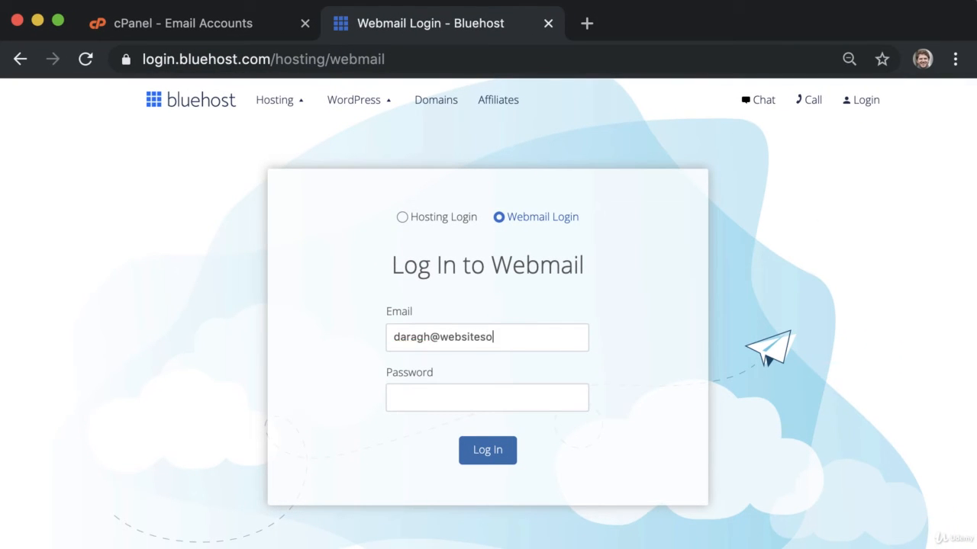
click(435, 397)
text(•••••••••••••)
key(Return)
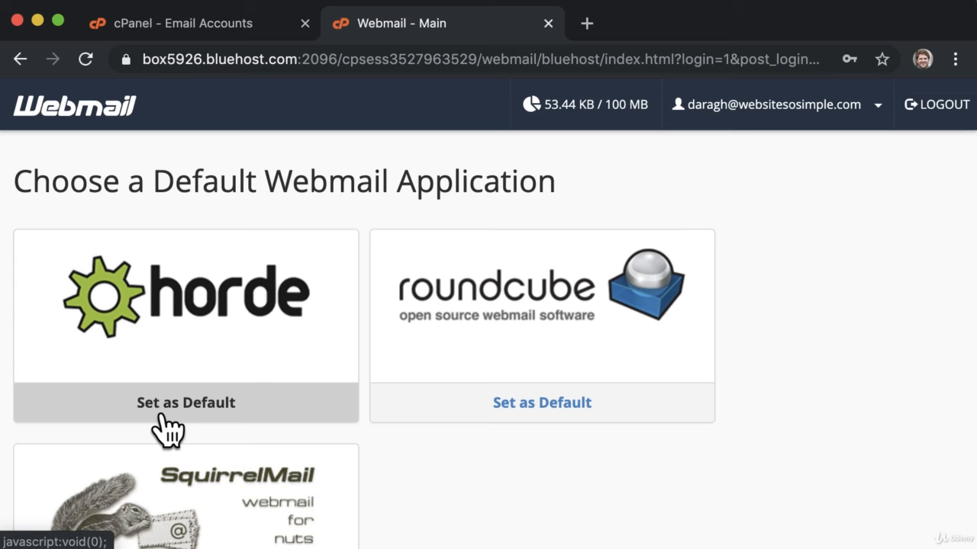
Step: Make Horde the default webmail and save the sender's full name under Personal Information
click(162, 415)
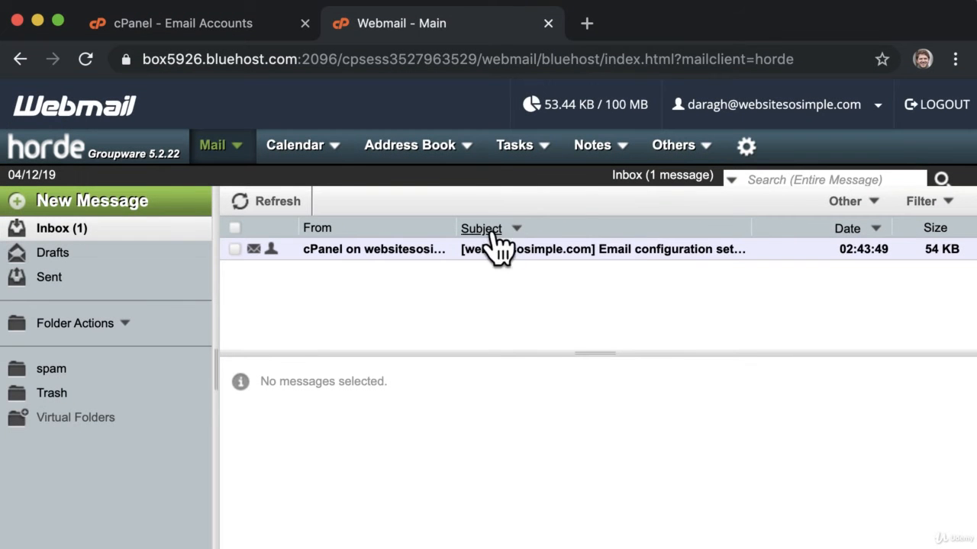
mouse_move(747, 163)
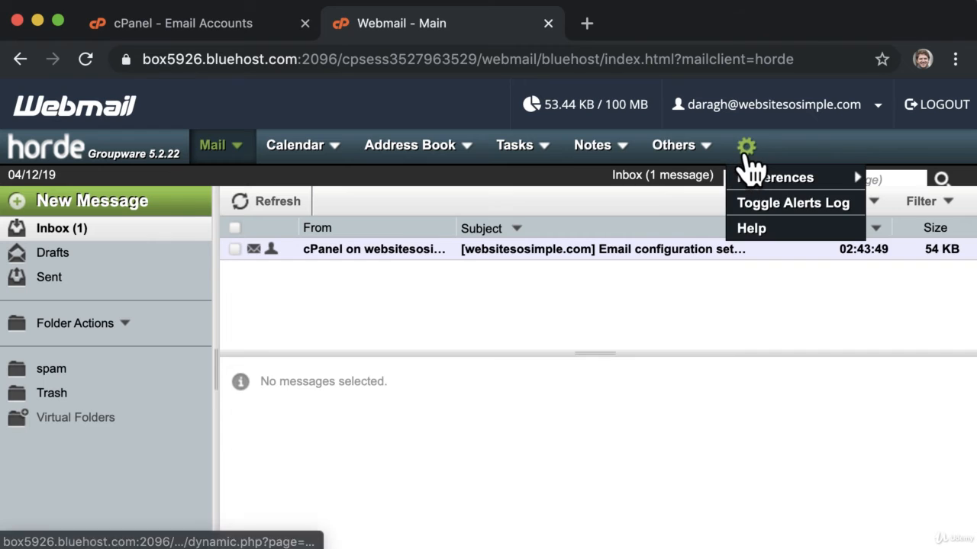
mouse_move(778, 178)
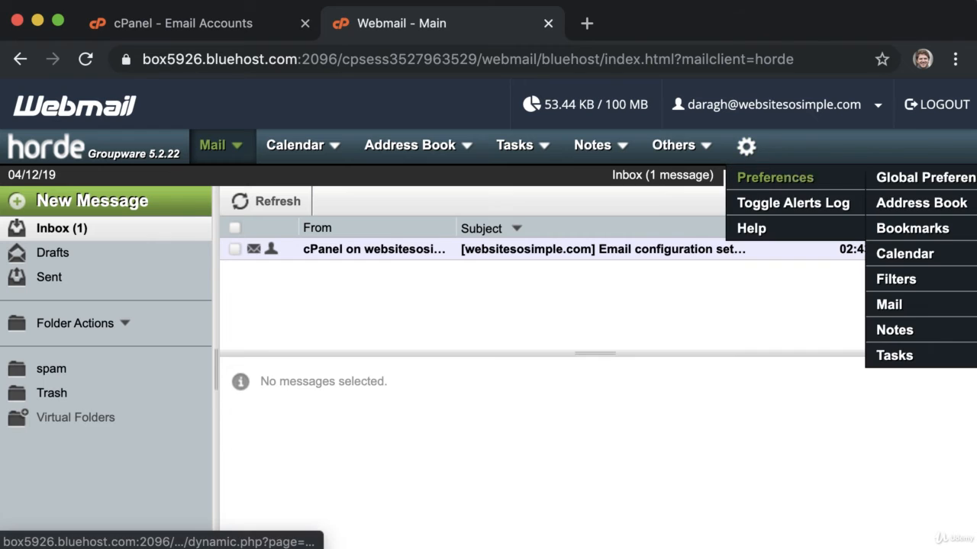
click(940, 307)
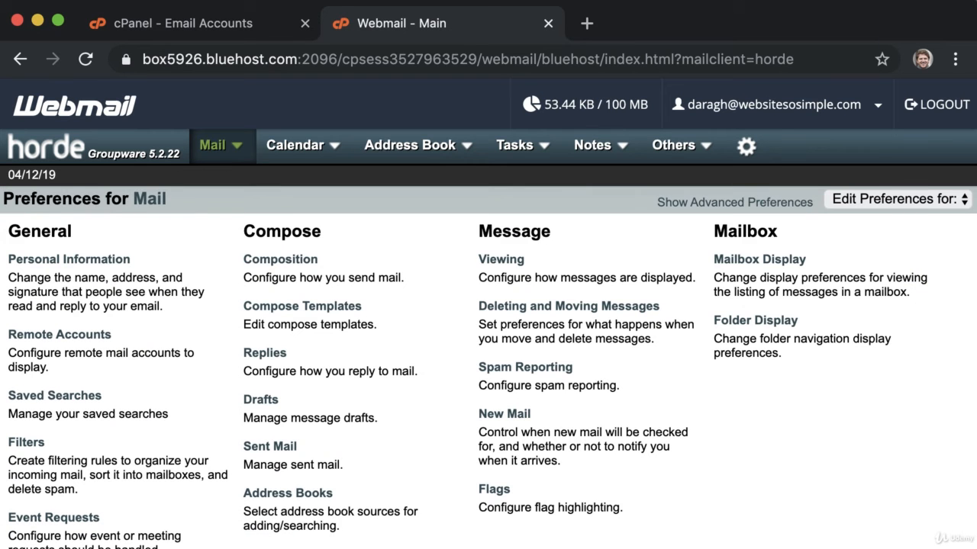
click(97, 260)
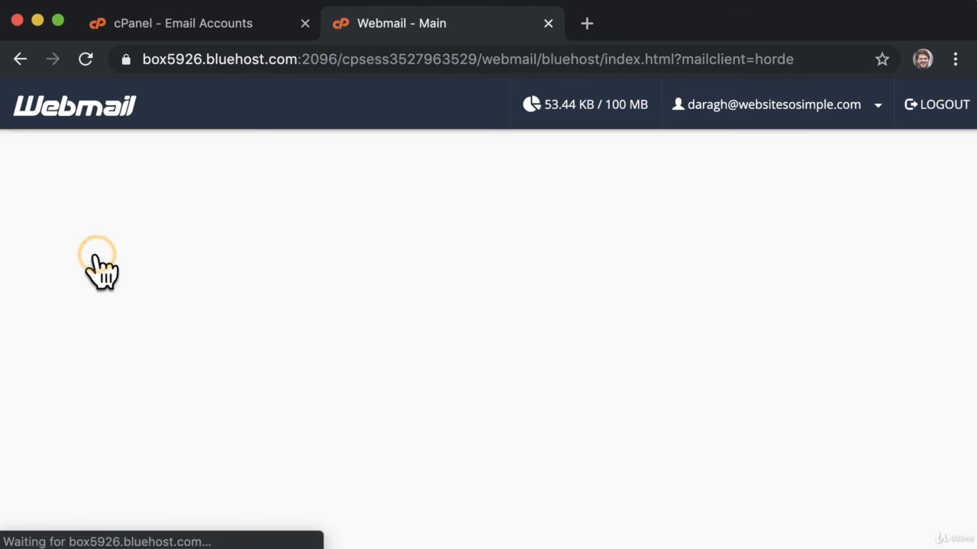
scroll(96, 274, down, 2)
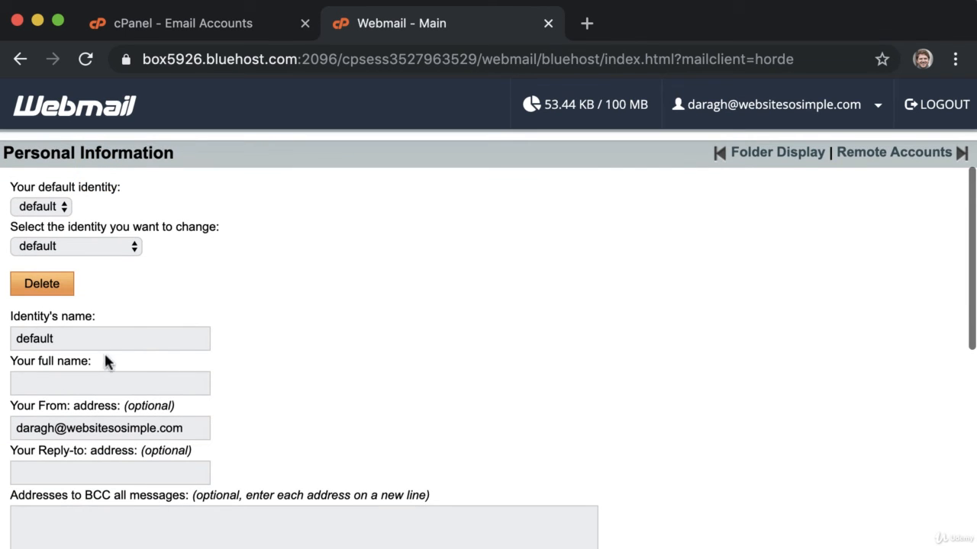
click(107, 376)
text(Daragh from WebsiteSoSimple)
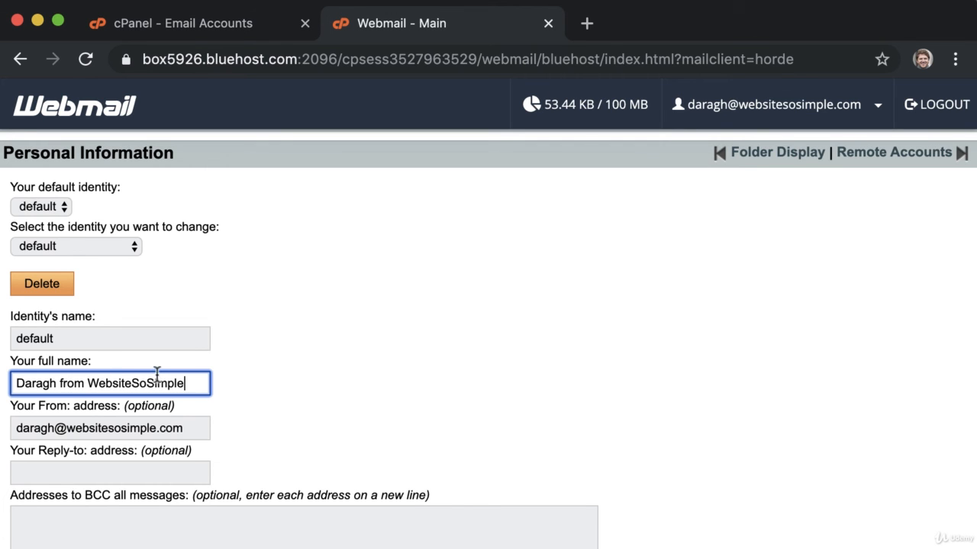
scroll(293, 381, down, 10)
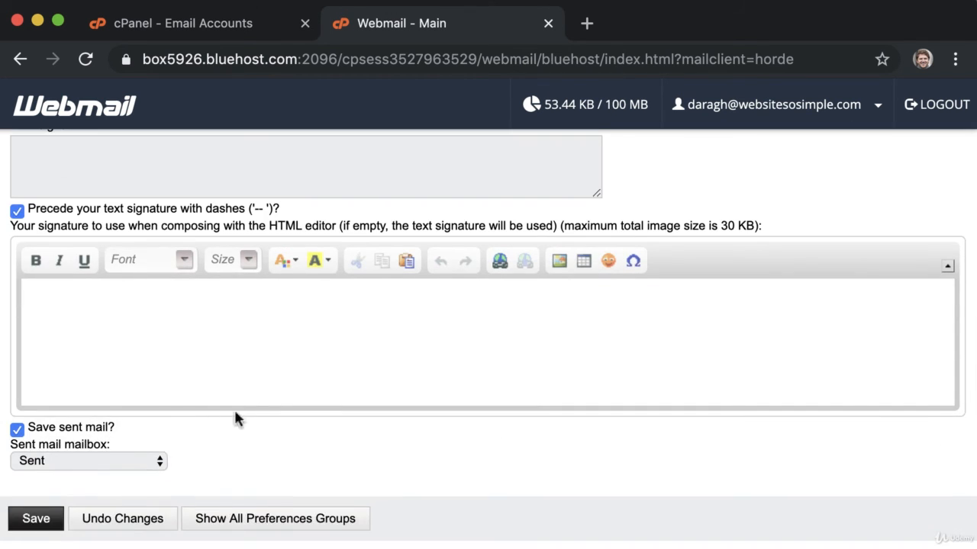
click(36, 518)
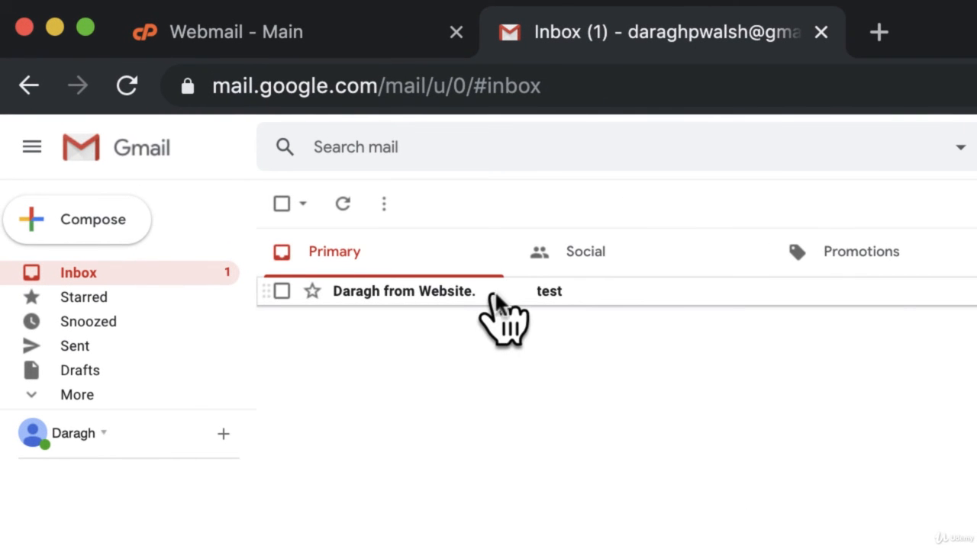
Step: Reply to the 'I'd like to hire you!' email with an opening line sharing a phone number
click(494, 297)
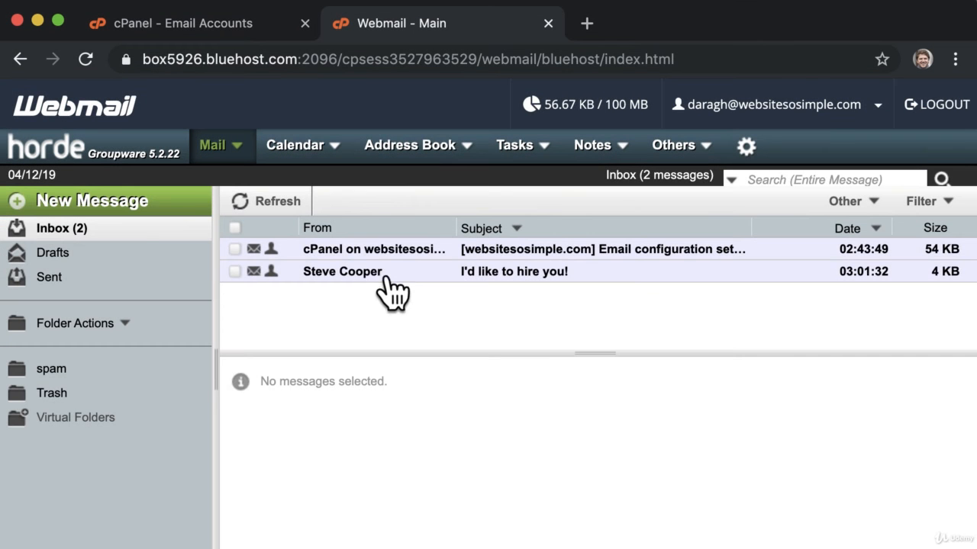
click(384, 276)
click(371, 199)
text(S)
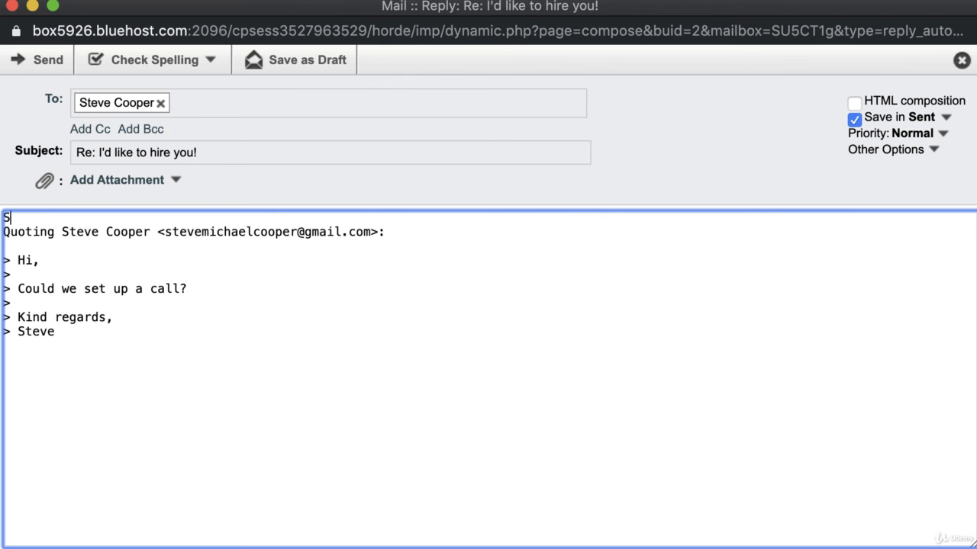
text(ure, my number is)
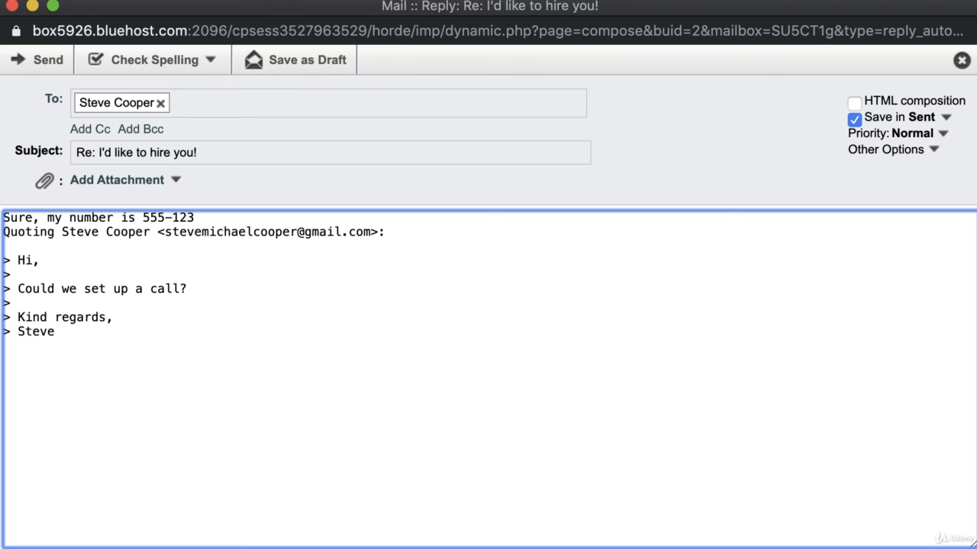
text( 555-123)
key(Return)
key(Return)
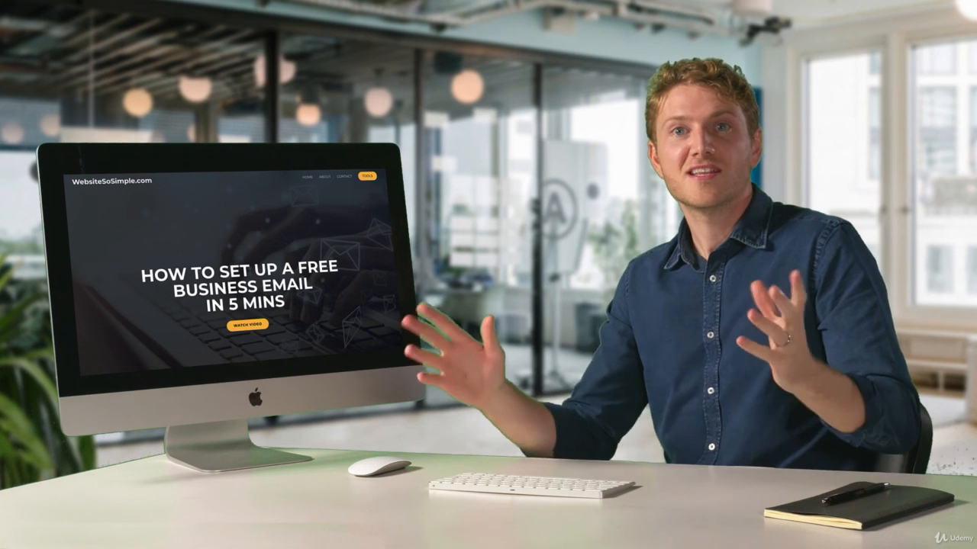